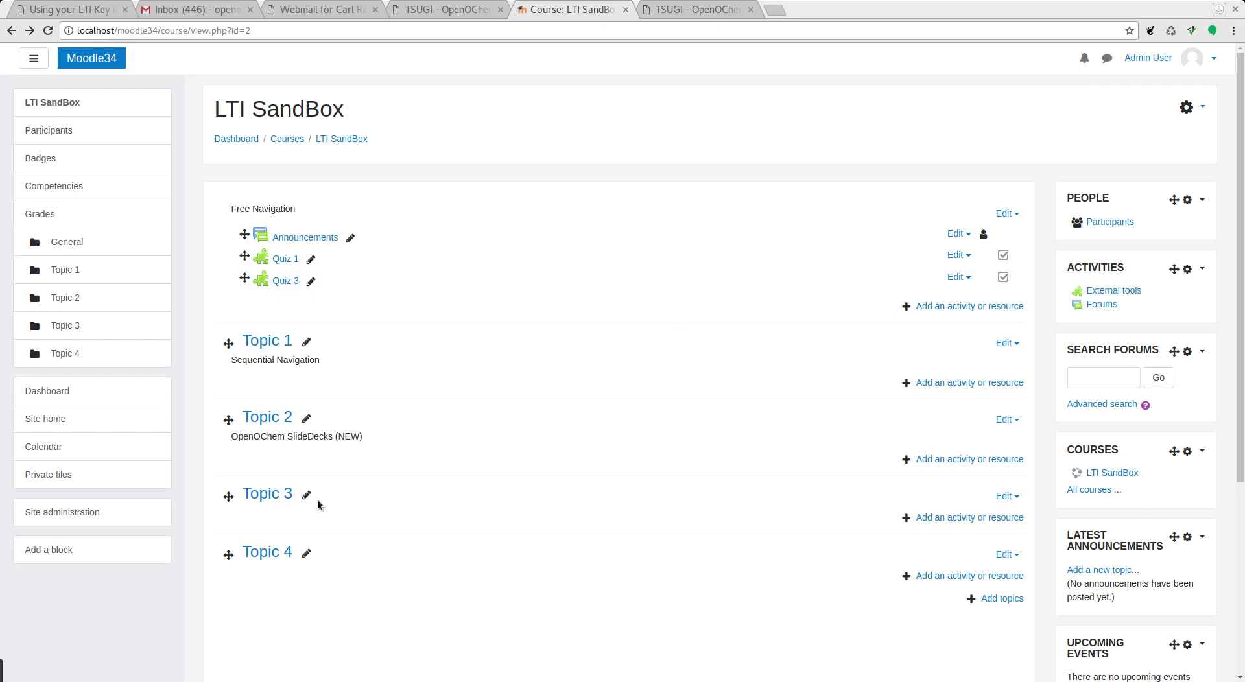
# - Go to Site administration > Plugins > Activity modules > External tool > Manage tools
pyautogui.click(79, 514)
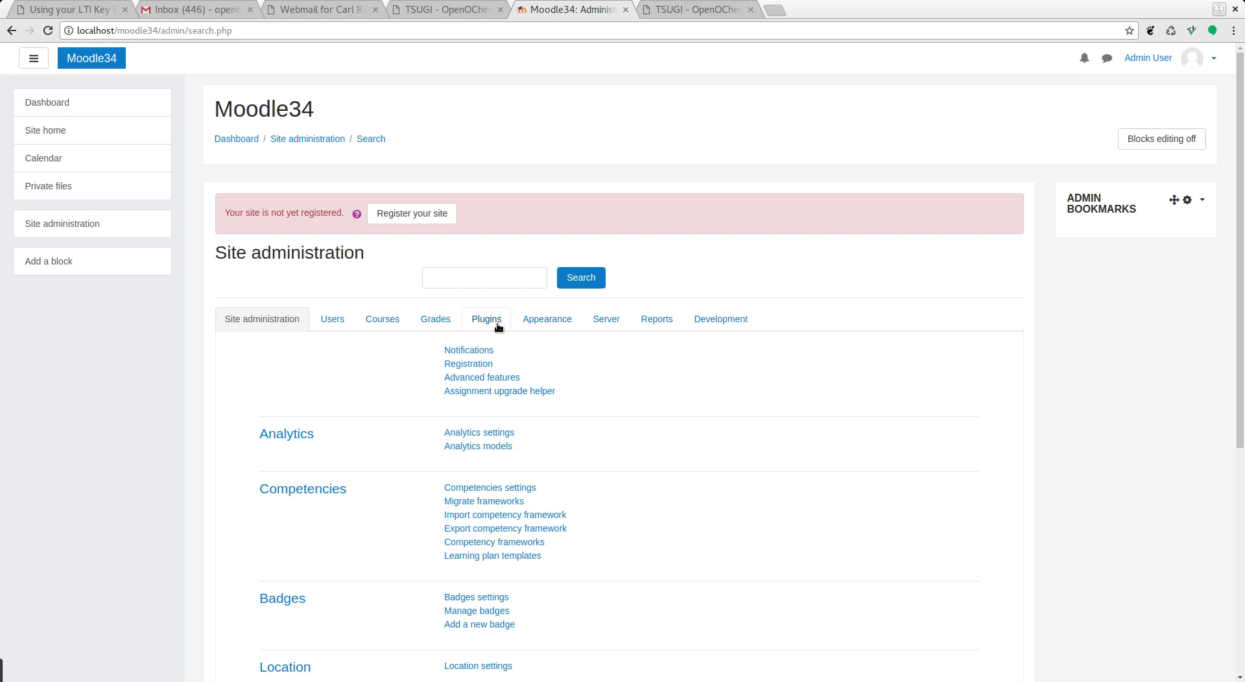
pyautogui.click(498, 327)
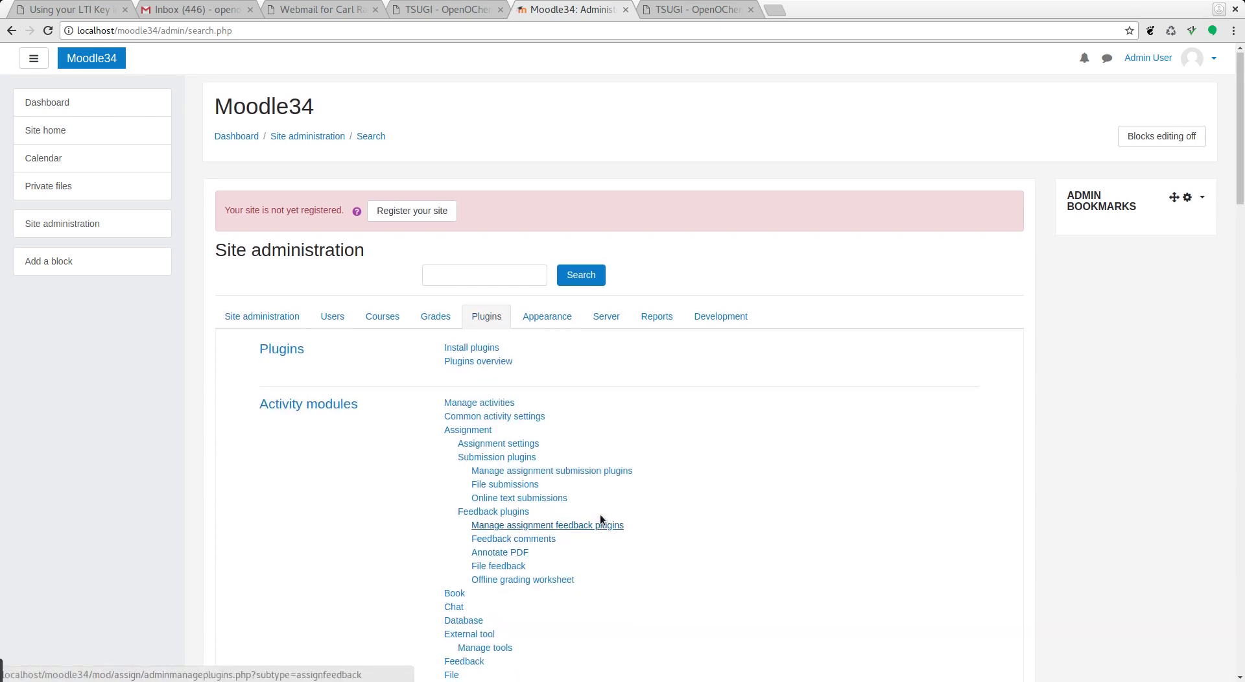
pyautogui.scroll(-6, 590, 512)
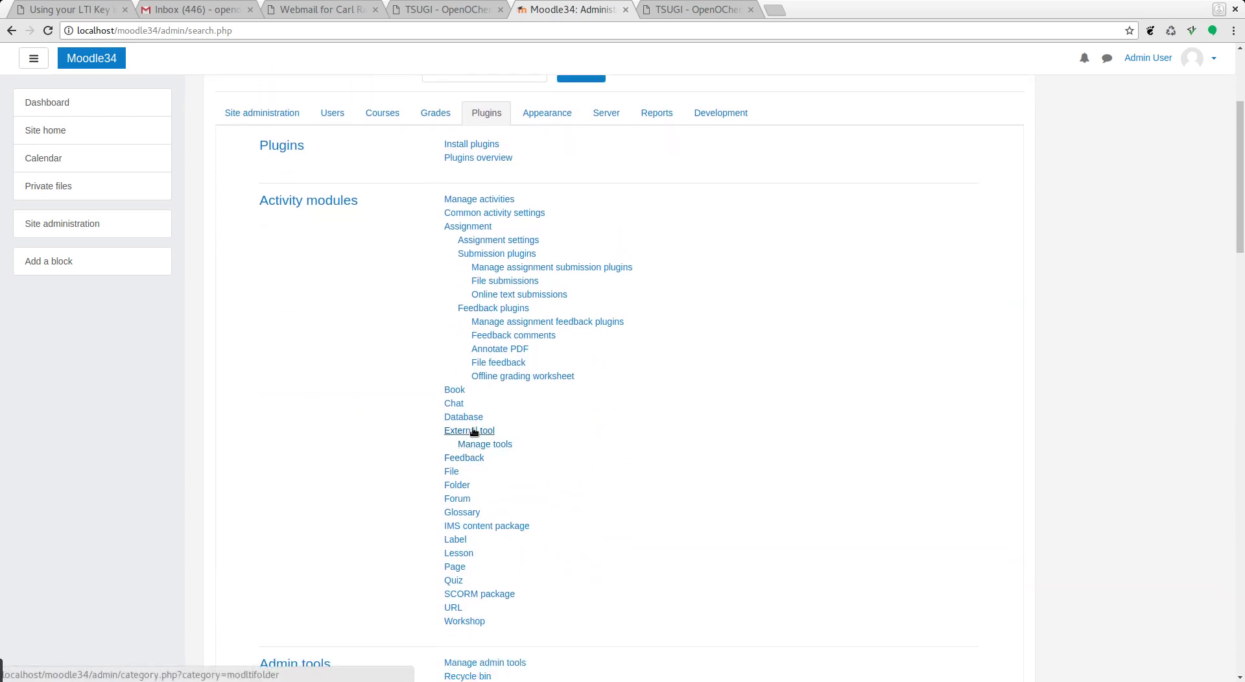
pyautogui.click(495, 444)
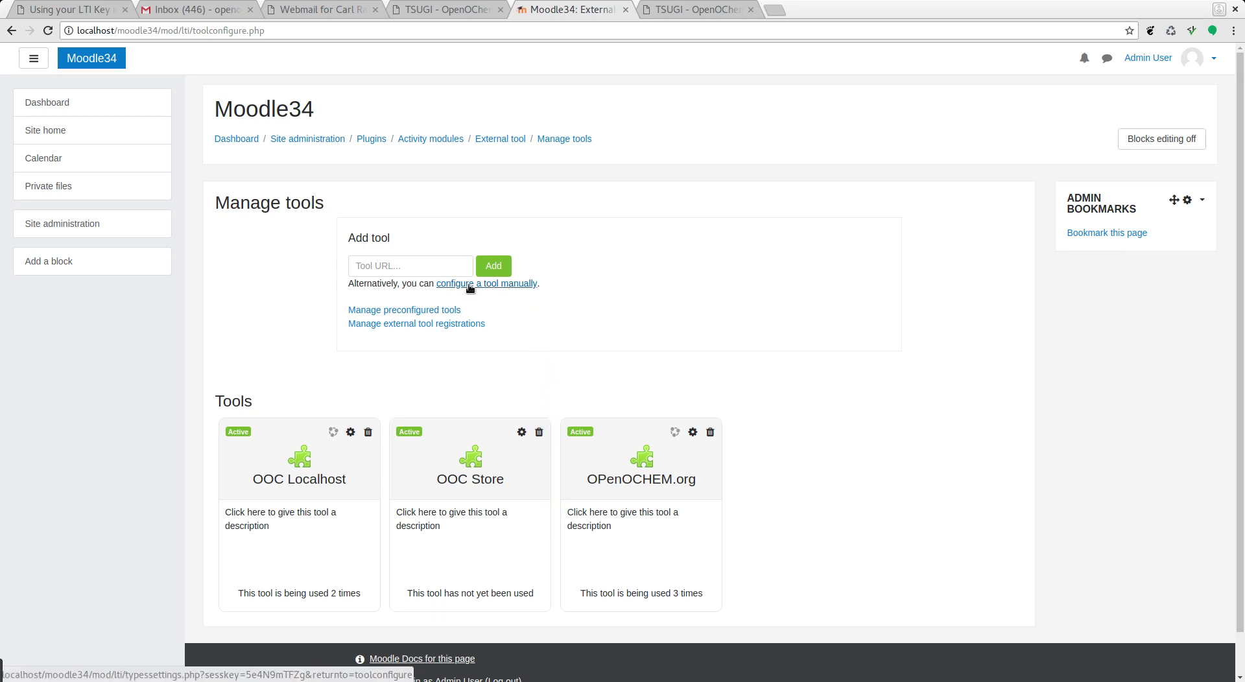
# - Open the manual tool configuration form and visit the Tool name, URL, Consumer key and Shared secret fields
pyautogui.click(495, 285)
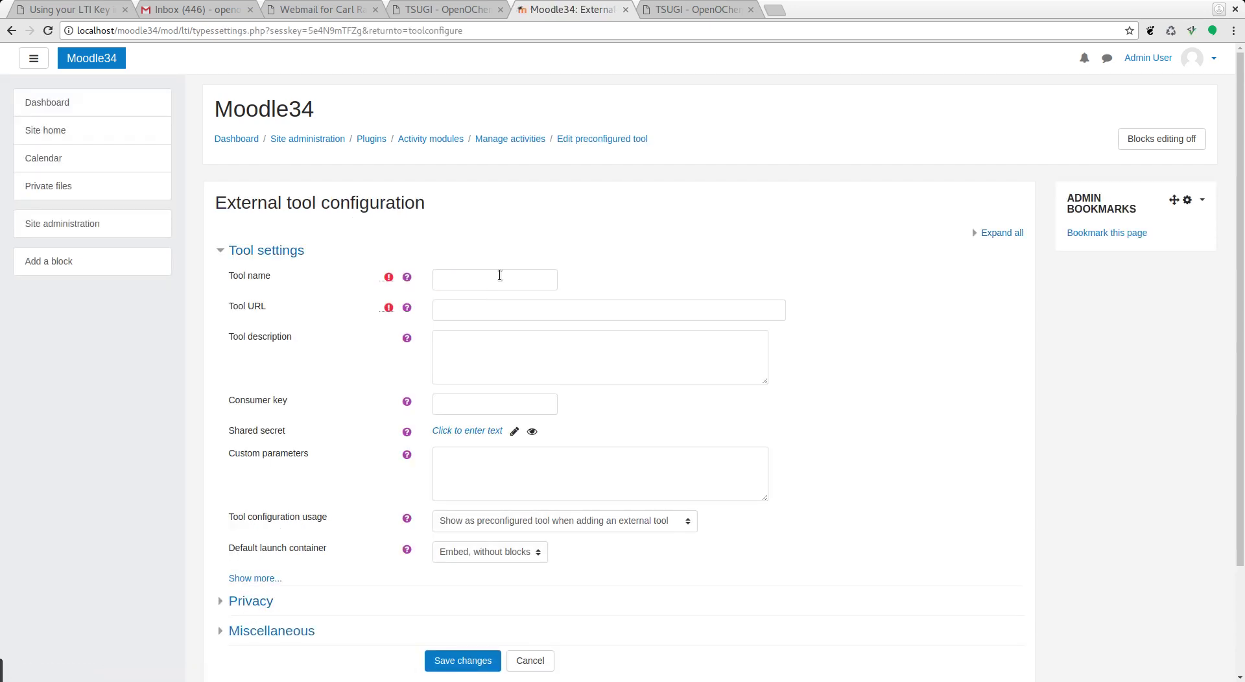
pyautogui.click(500, 276)
pyautogui.click(498, 307)
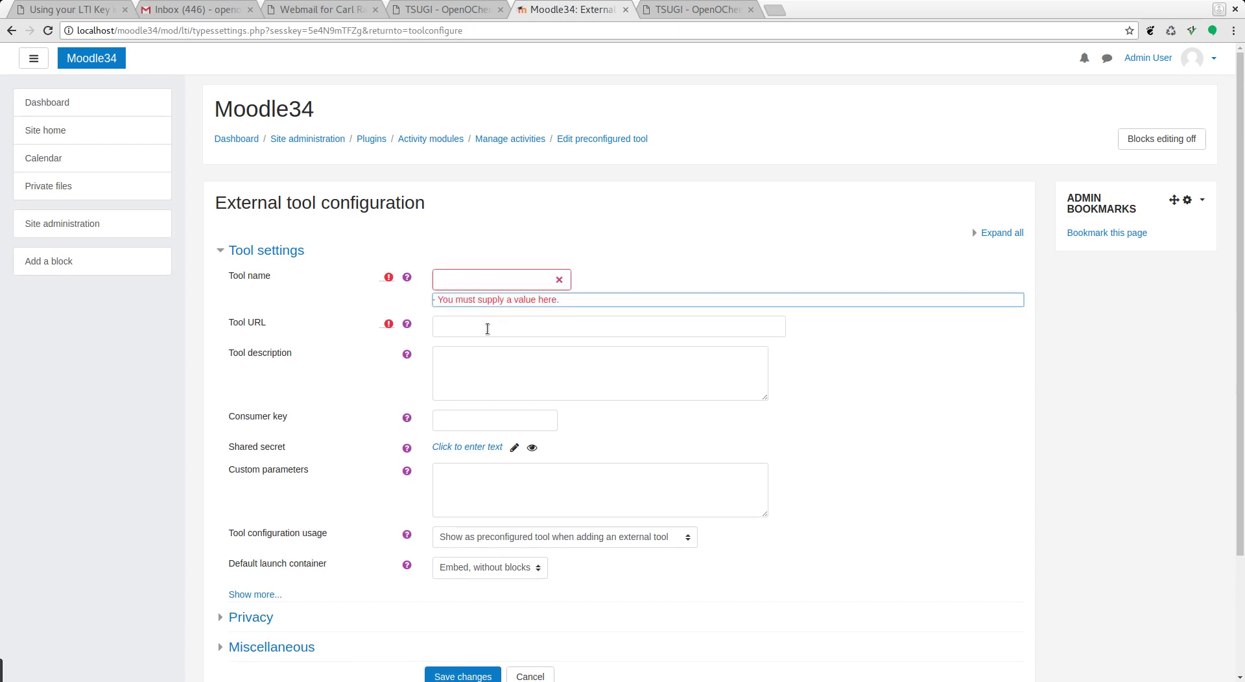
pyautogui.click(486, 328)
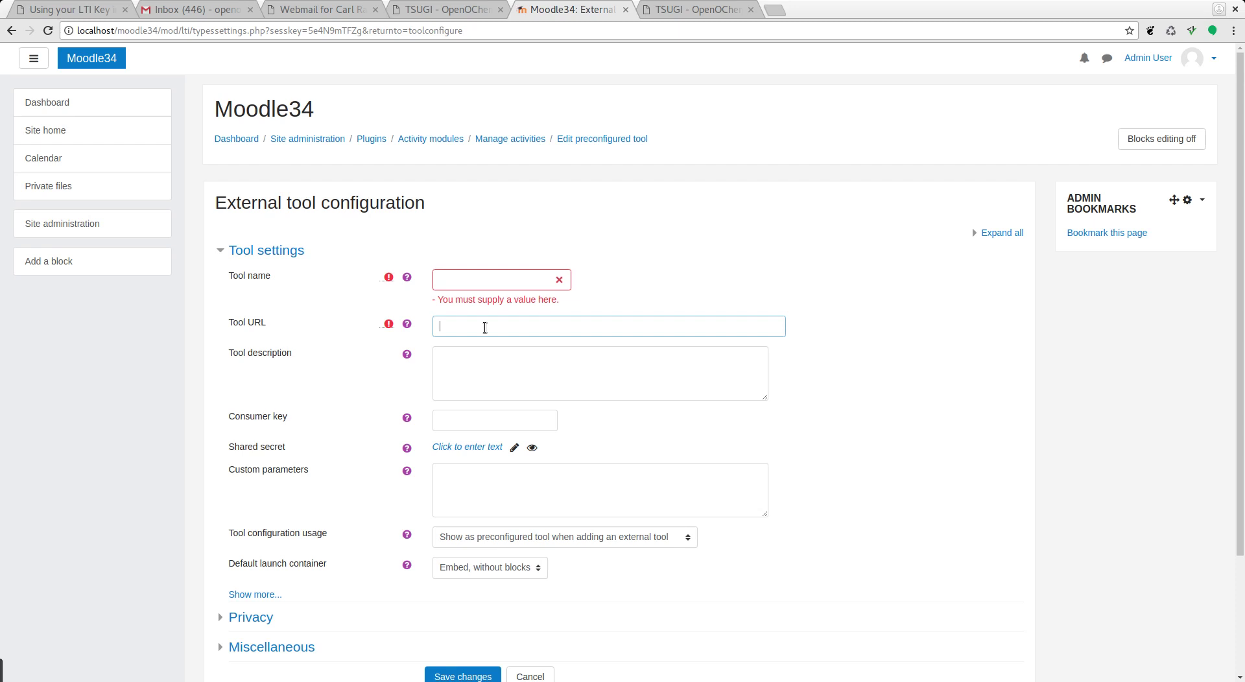
pyautogui.scroll(-1, 457, 408)
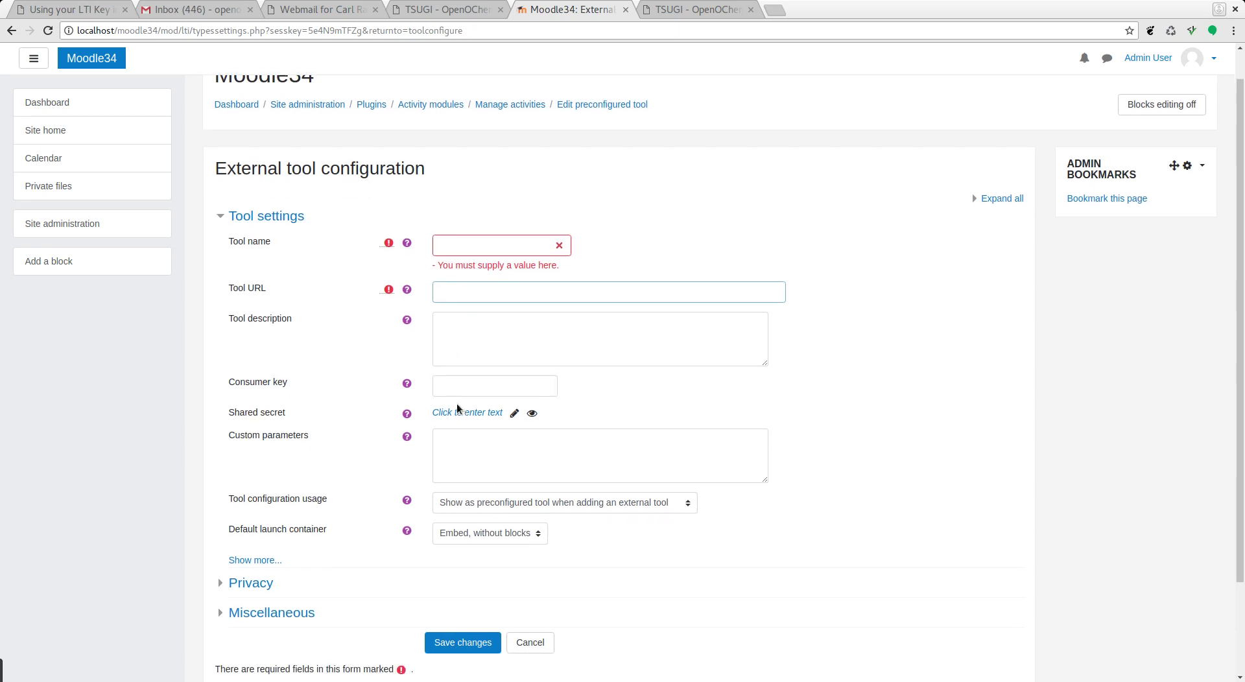
pyautogui.click(461, 382)
pyautogui.click(455, 397)
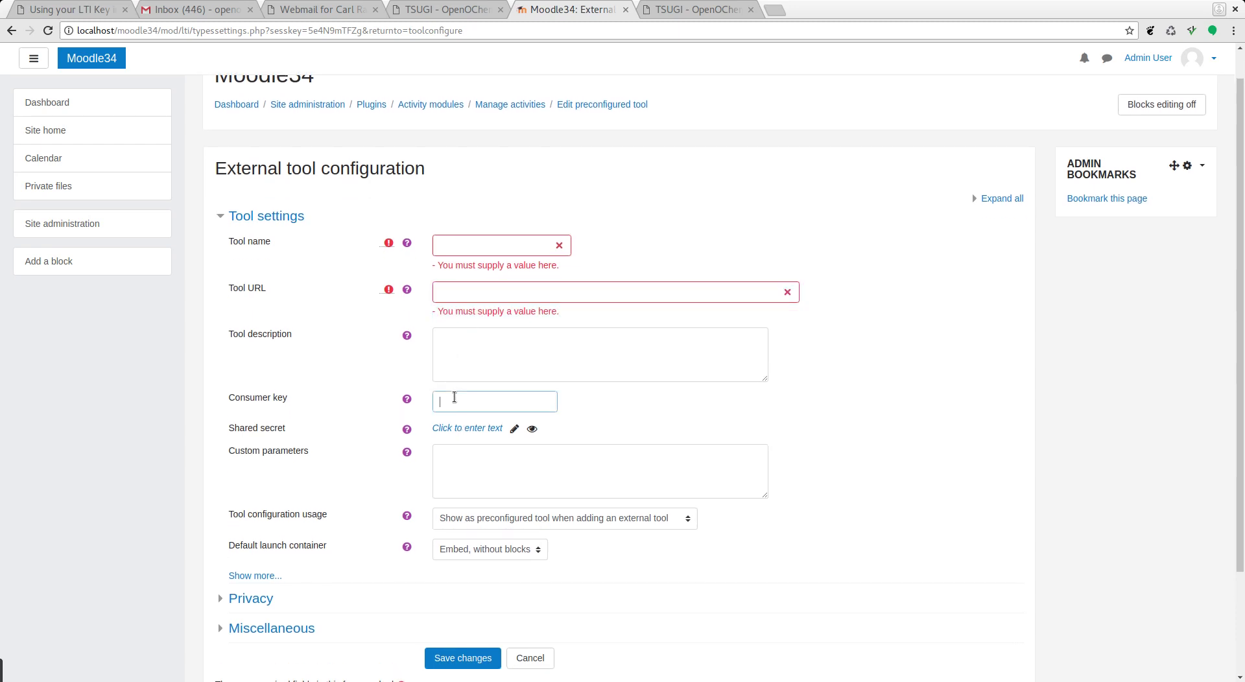
pyautogui.click(471, 430)
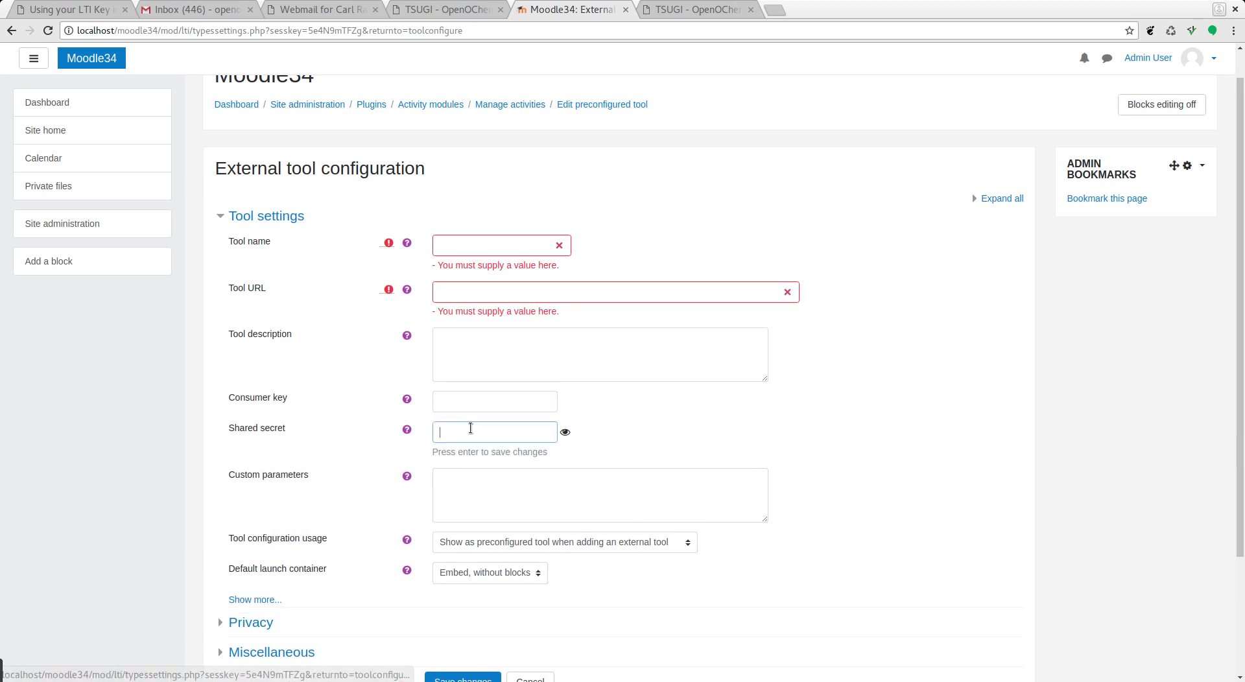
pyautogui.click(458, 400)
pyautogui.click(452, 432)
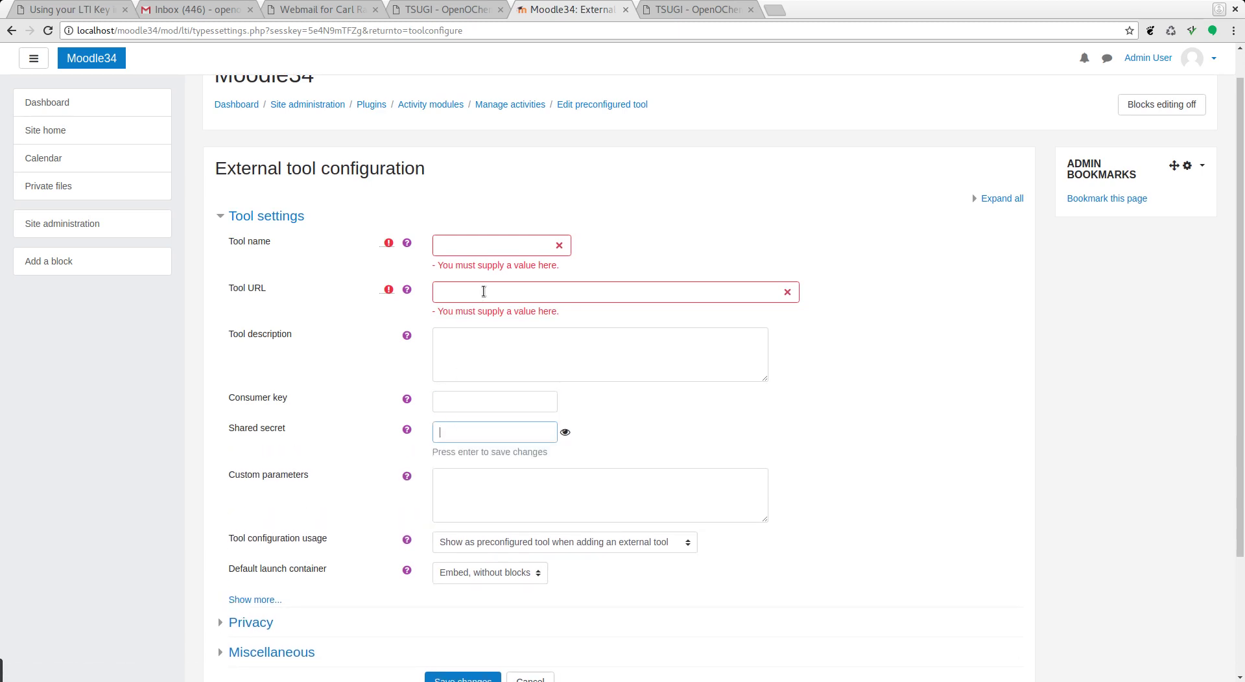
# - Revisit the Tool name, Tool URL and description fields, then cancel the form without saving
pyautogui.click(486, 252)
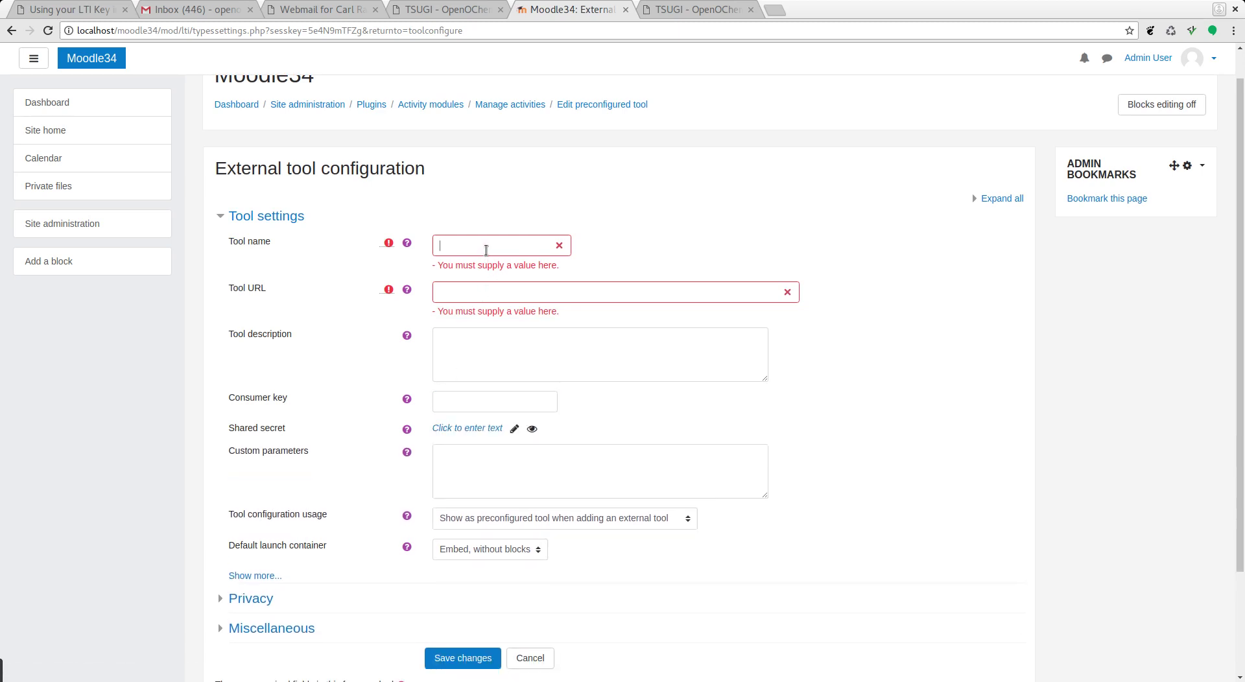
pyautogui.click(475, 290)
pyautogui.click(446, 351)
pyautogui.scroll(-1, 482, 646)
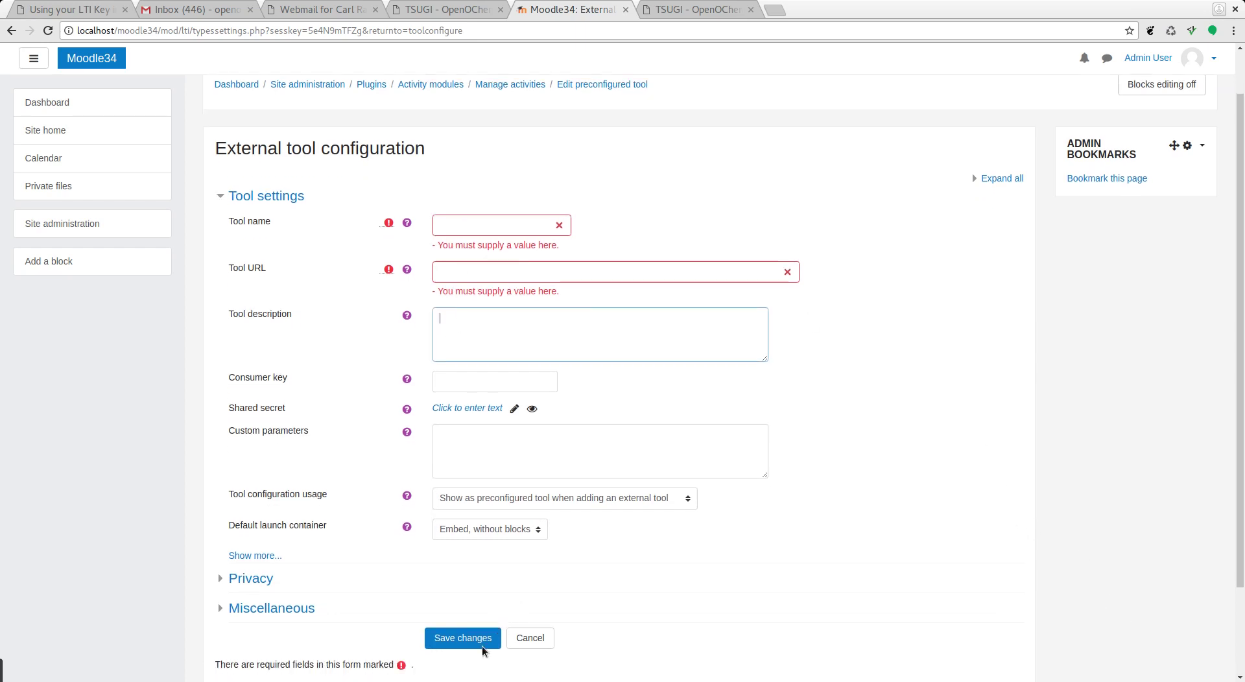
pyautogui.click(529, 622)
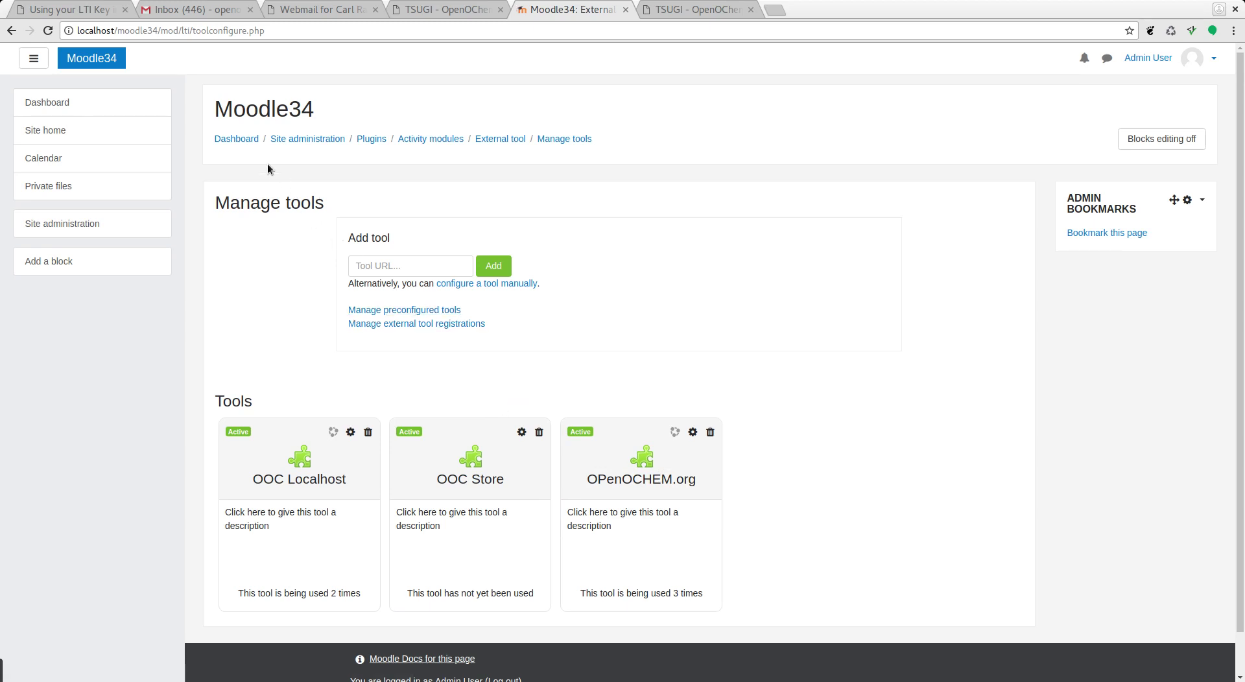
# - Return to the LTI SandBox course page from Site home
pyautogui.click(49, 134)
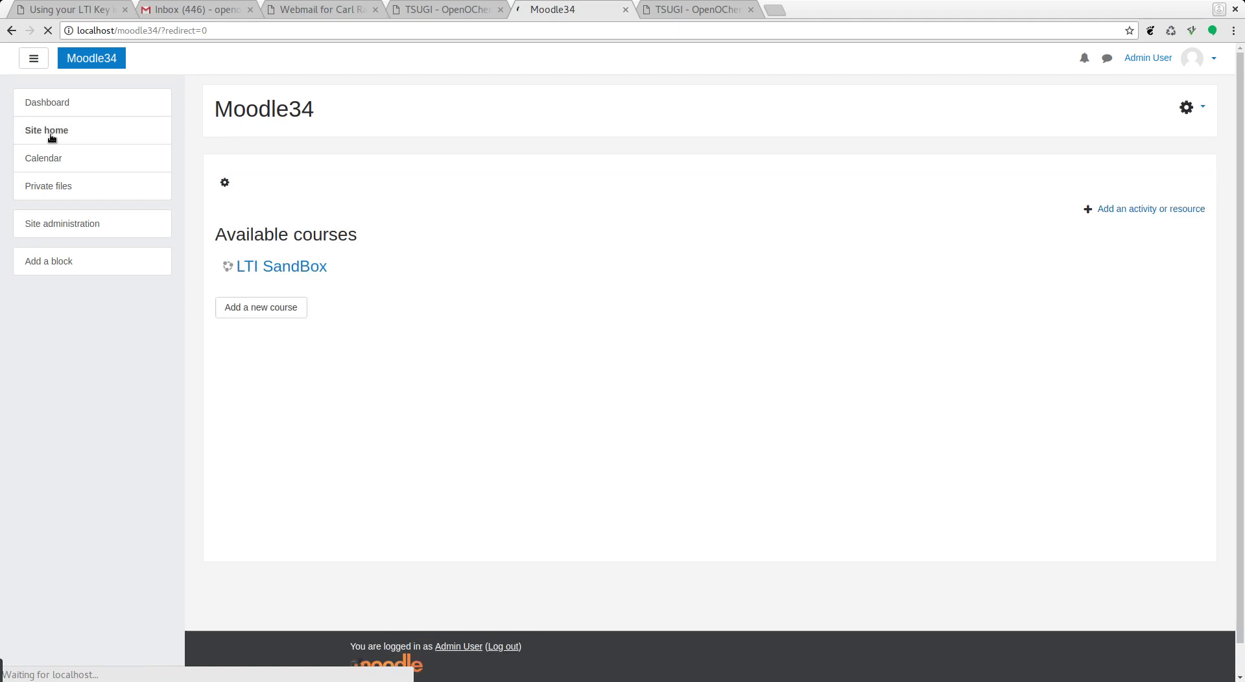
pyautogui.click(286, 268)
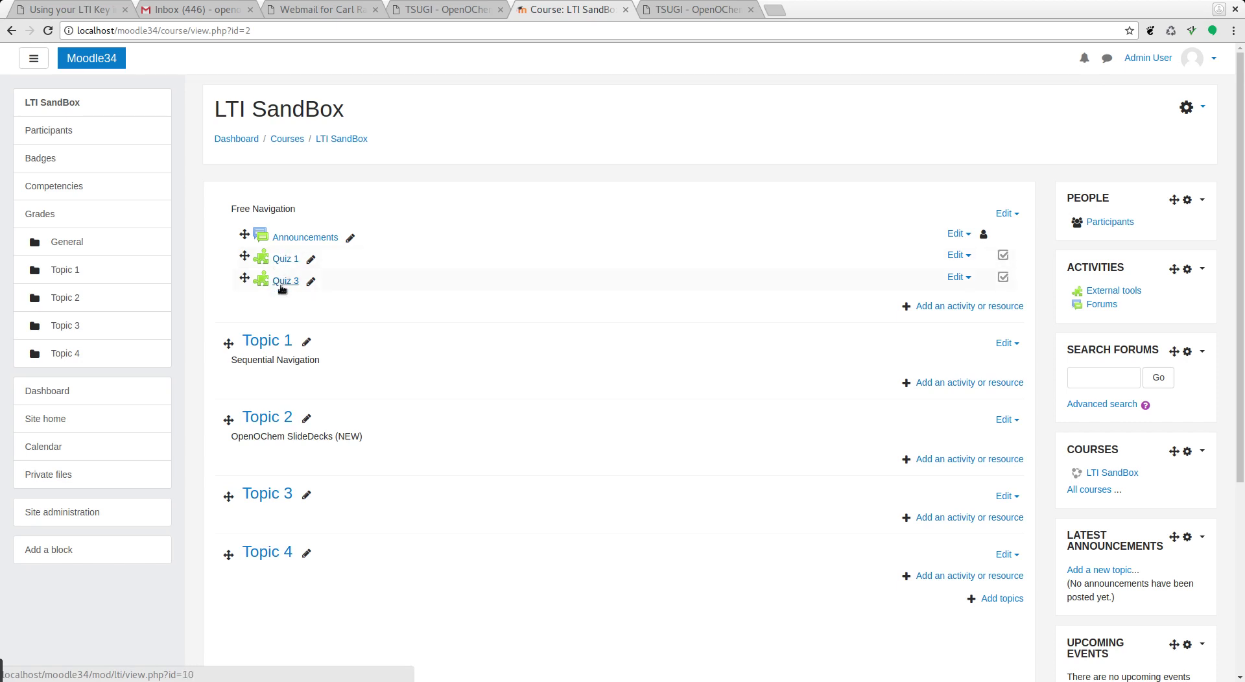
# - Add an External tool activity and check the Preconfigured tool list, leaving it unchanged
pyautogui.click(962, 307)
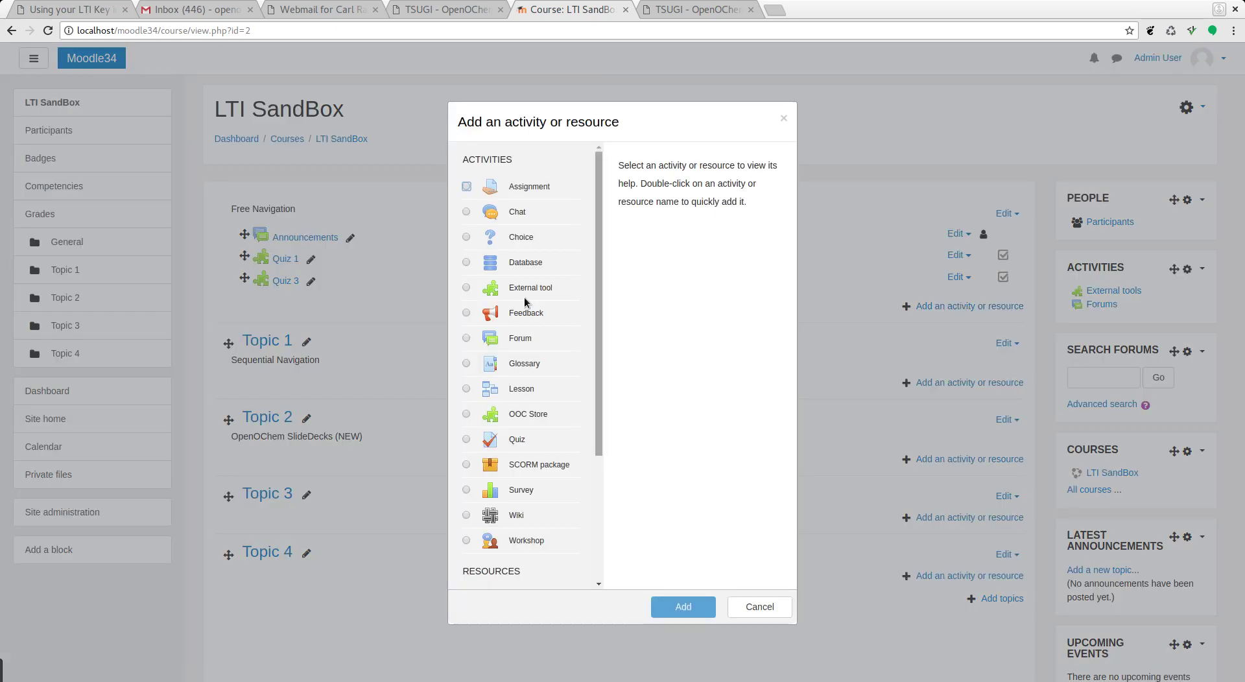
pyautogui.click(467, 288)
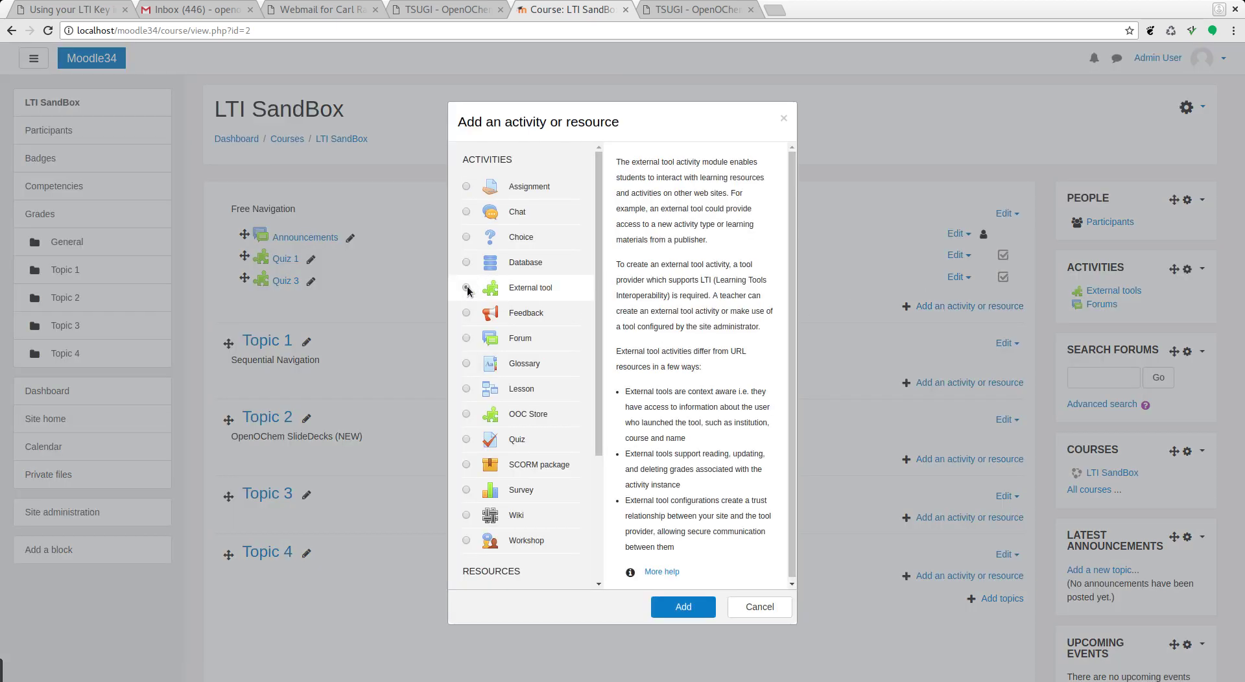
pyautogui.click(685, 605)
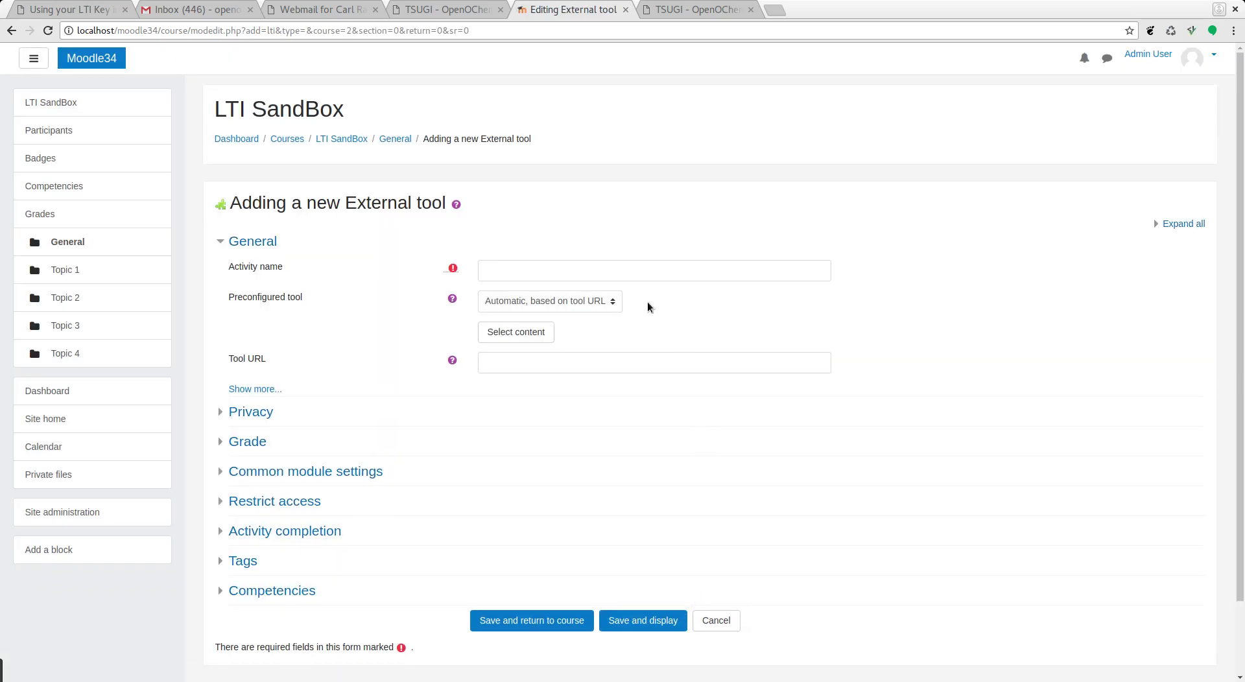
pyautogui.click(612, 302)
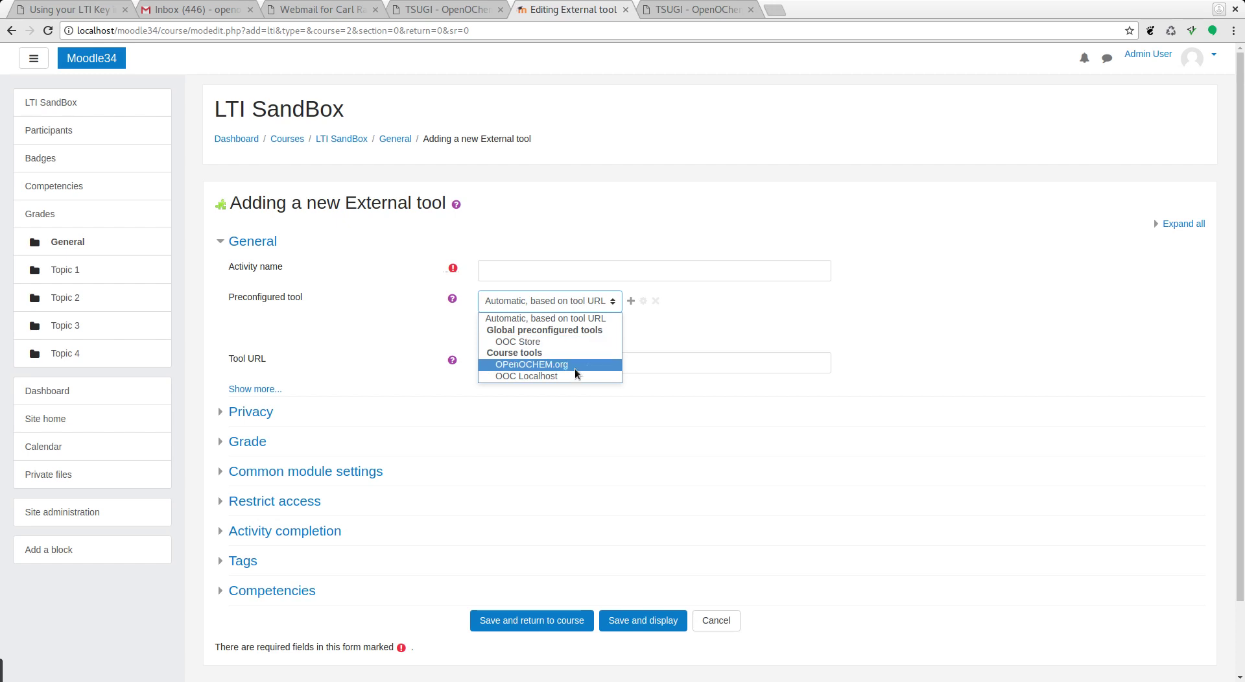
pyautogui.click(773, 340)
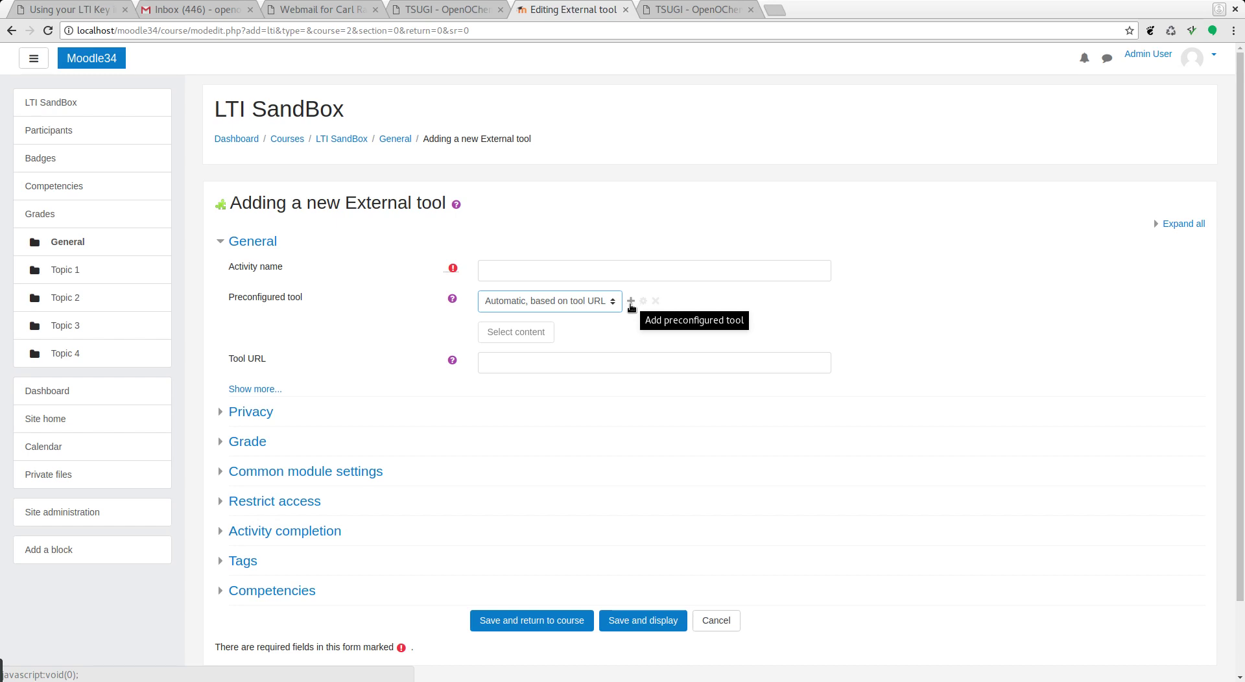
pyautogui.click(630, 301)
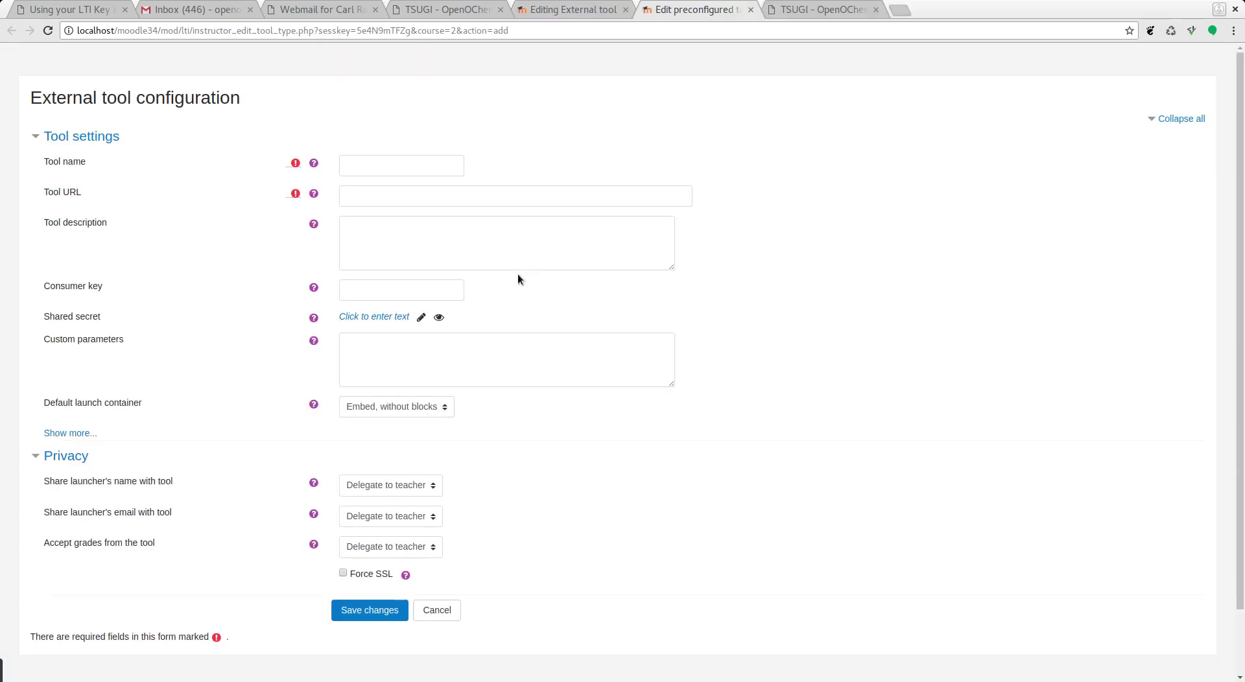
pyautogui.click(406, 167)
pyautogui.click(403, 195)
pyautogui.click(400, 204)
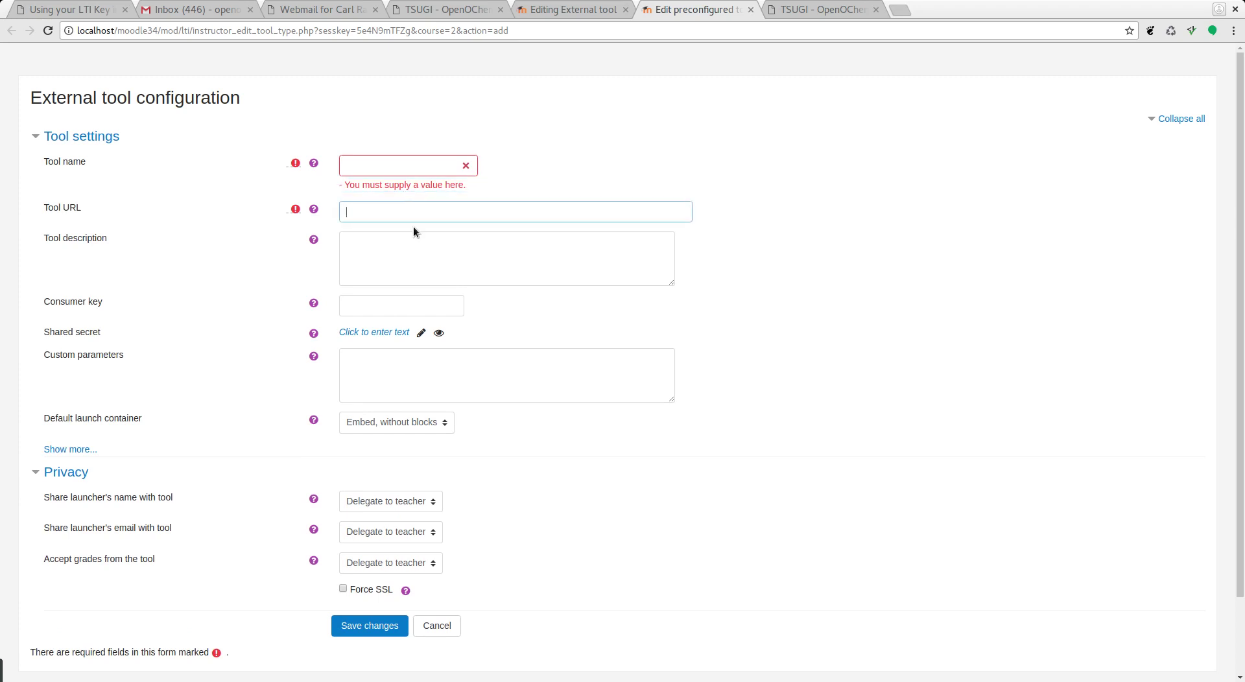
pyautogui.click(362, 306)
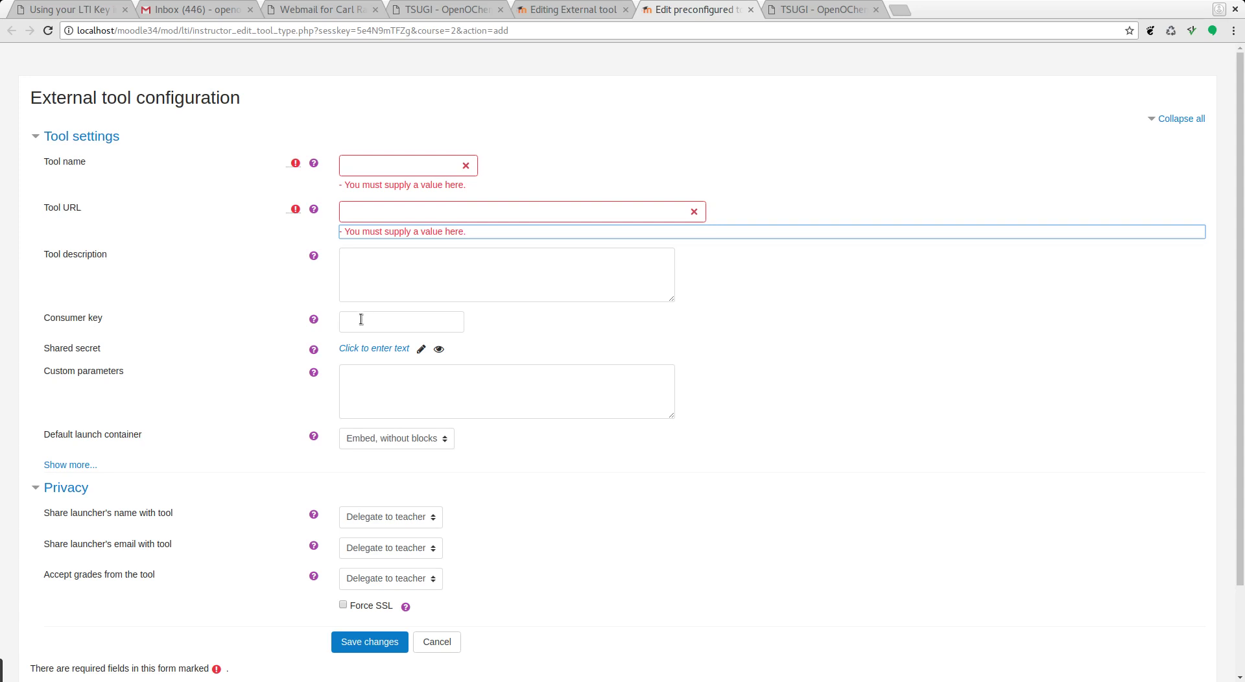
pyautogui.click(362, 320)
pyautogui.click(340, 349)
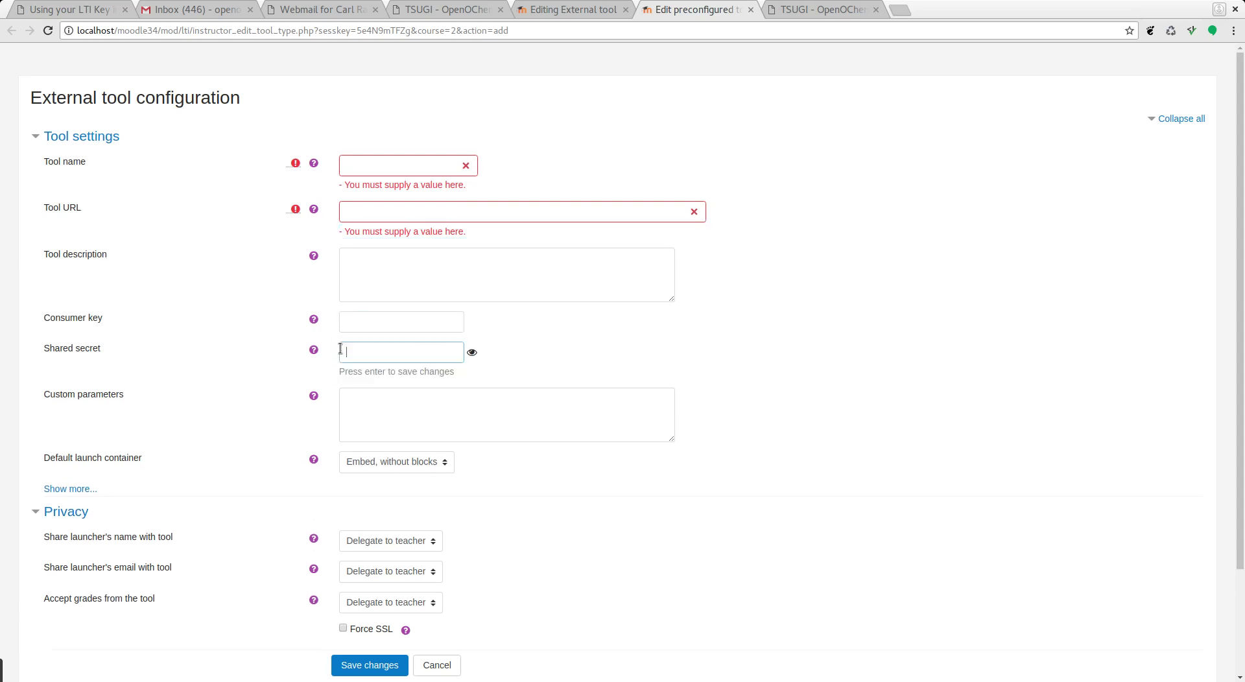
pyautogui.scroll(-2, 664, 434)
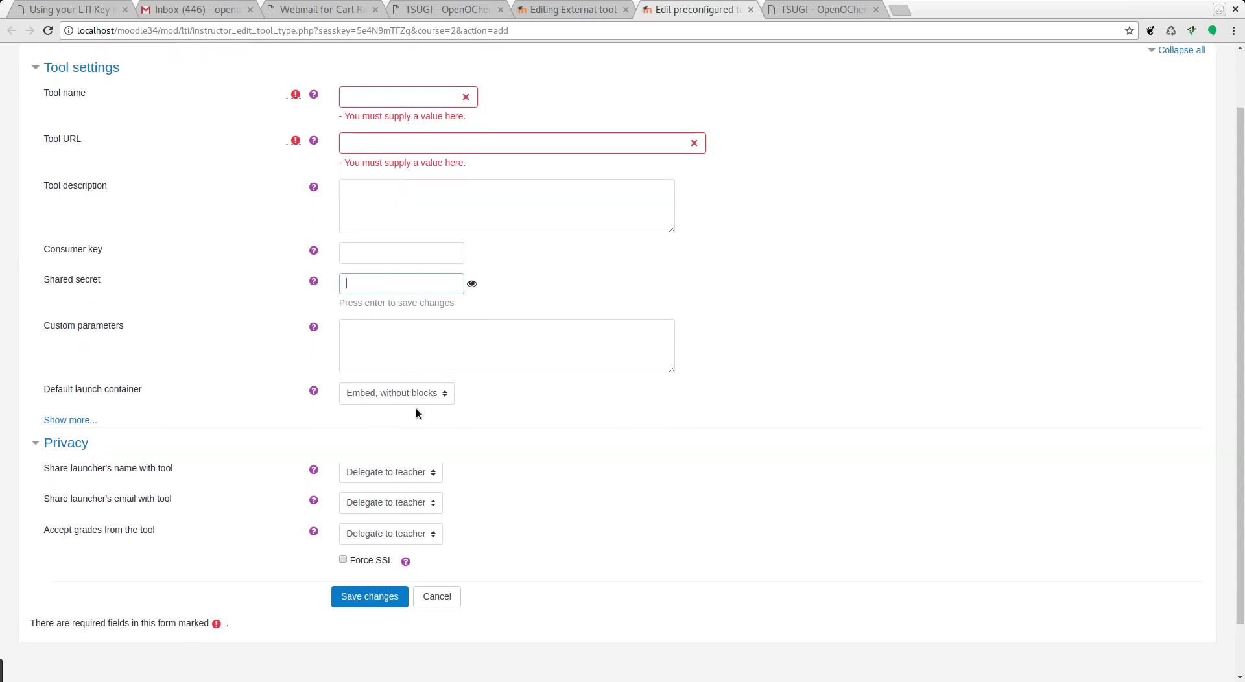
pyautogui.scroll(2, 624, 407)
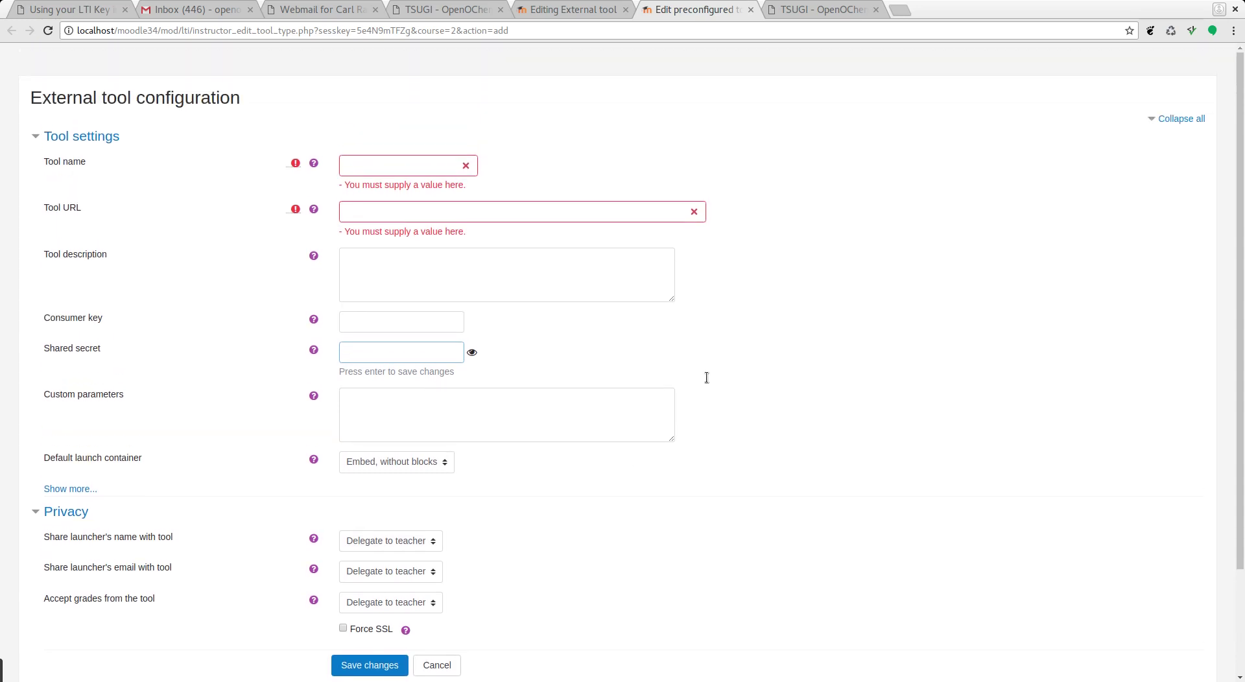
pyautogui.scroll(-1, 629, 512)
pyautogui.scroll(-1, 629, 519)
pyautogui.click(446, 595)
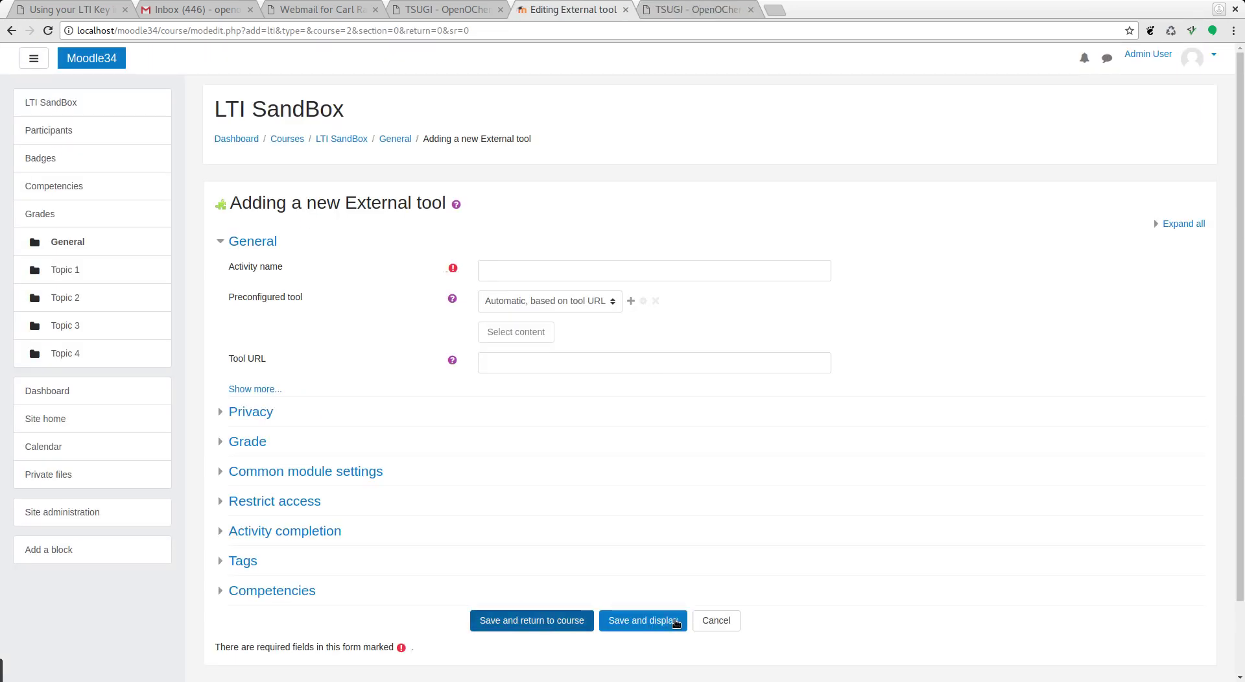
# - Set the Preconfigured tool to OOC Localhost, name the activity 'Quiz 4', and save
pyautogui.click(613, 302)
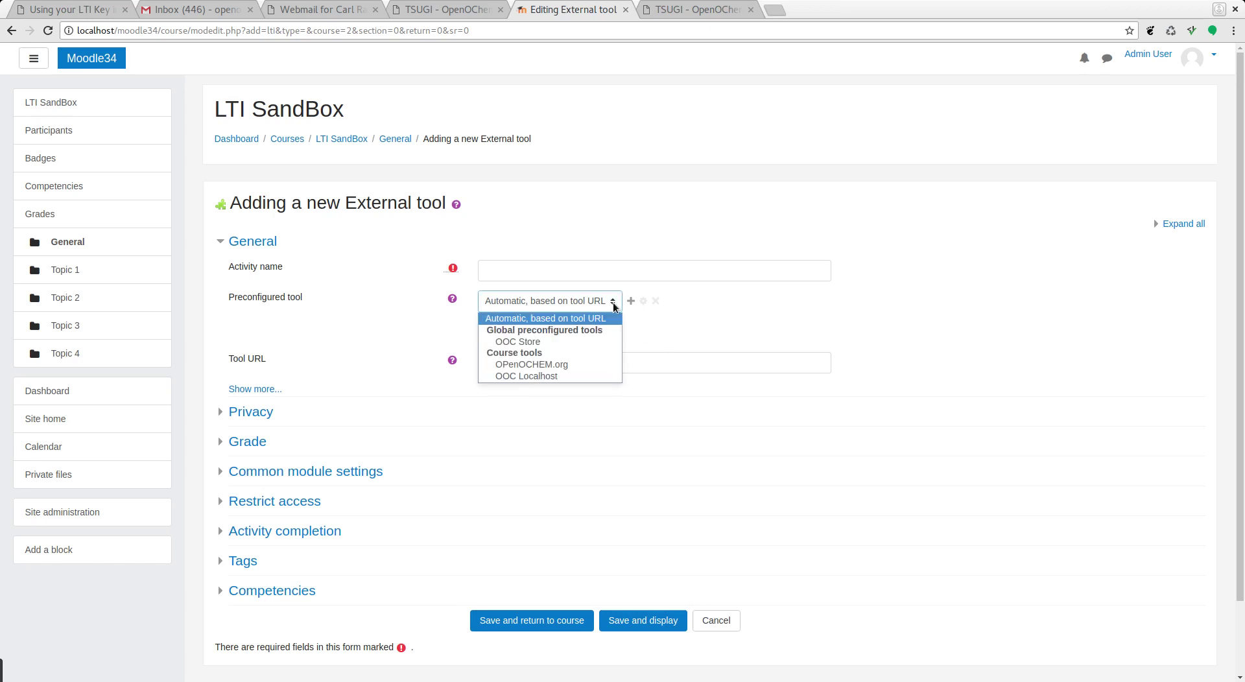
pyautogui.click(546, 377)
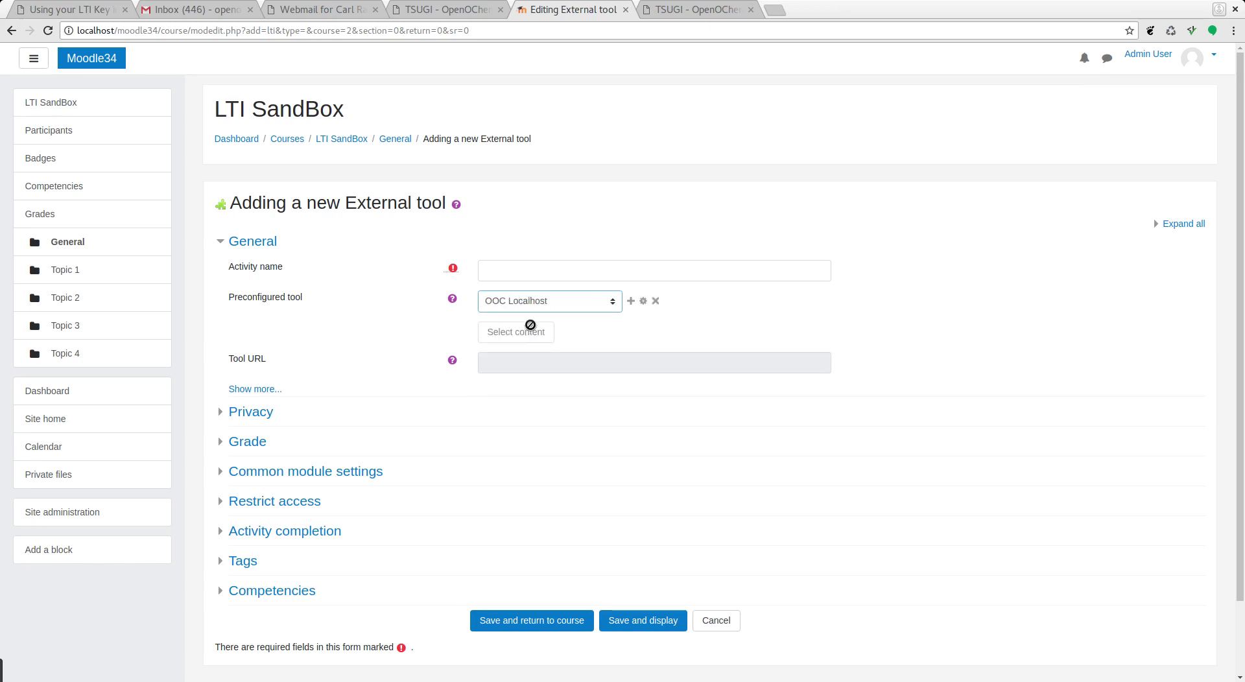
pyautogui.click(532, 275)
pyautogui.write('Q')
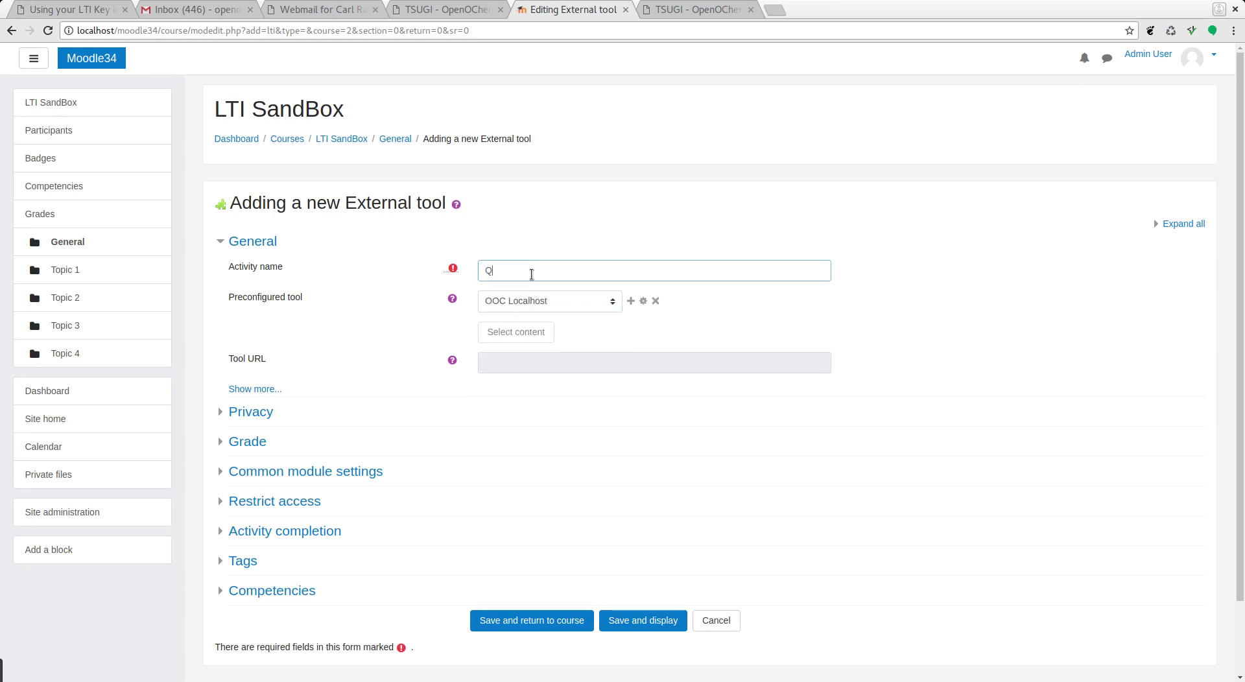
pyautogui.write('uiz 4')
pyautogui.click(581, 621)
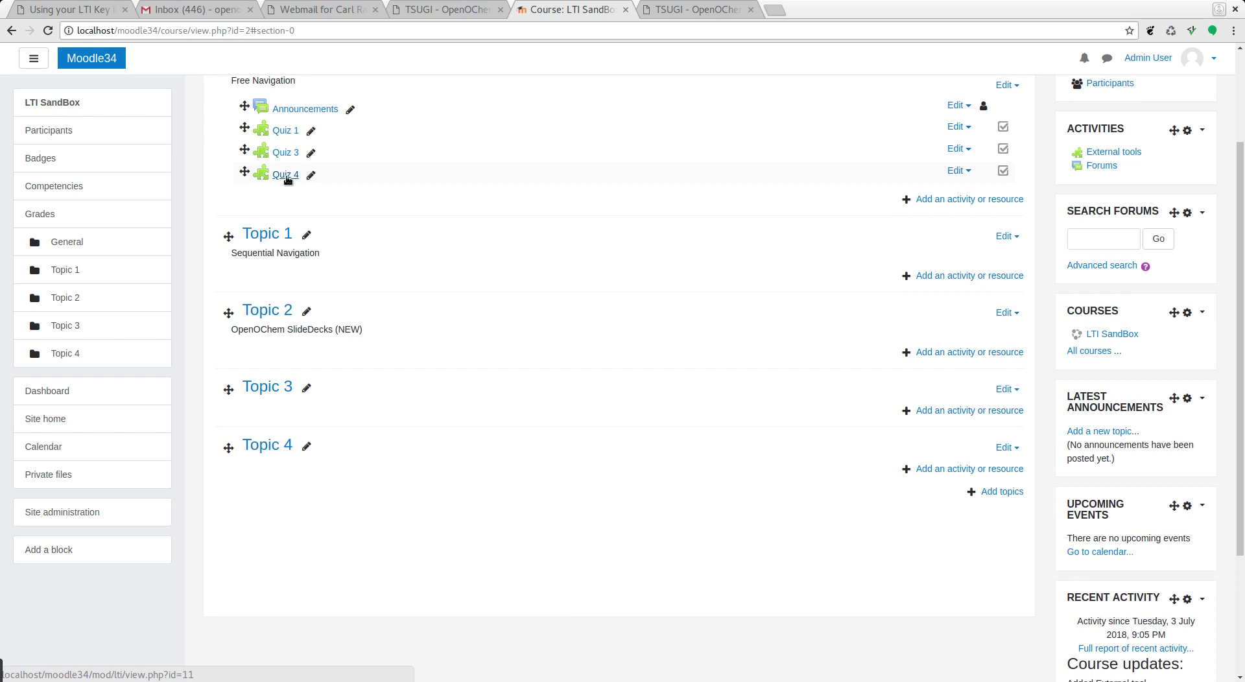
# - Launch the Quiz 4 activity from the LTI SandBox course page
pyautogui.click(286, 177)
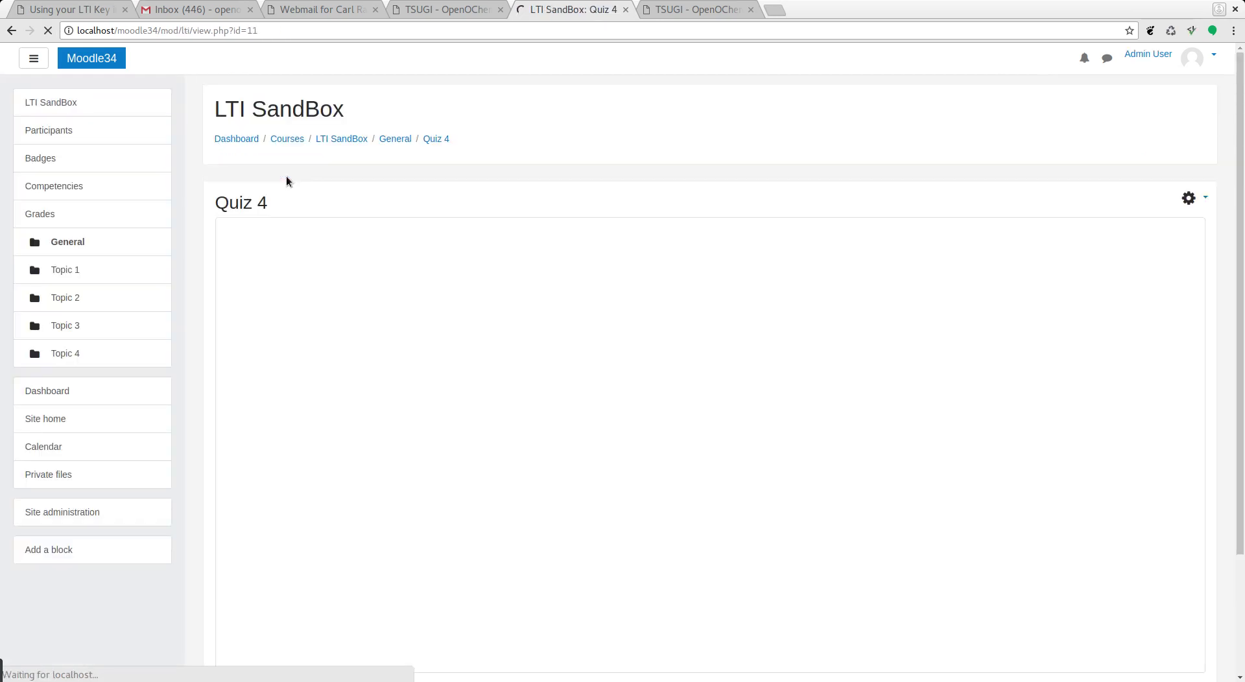